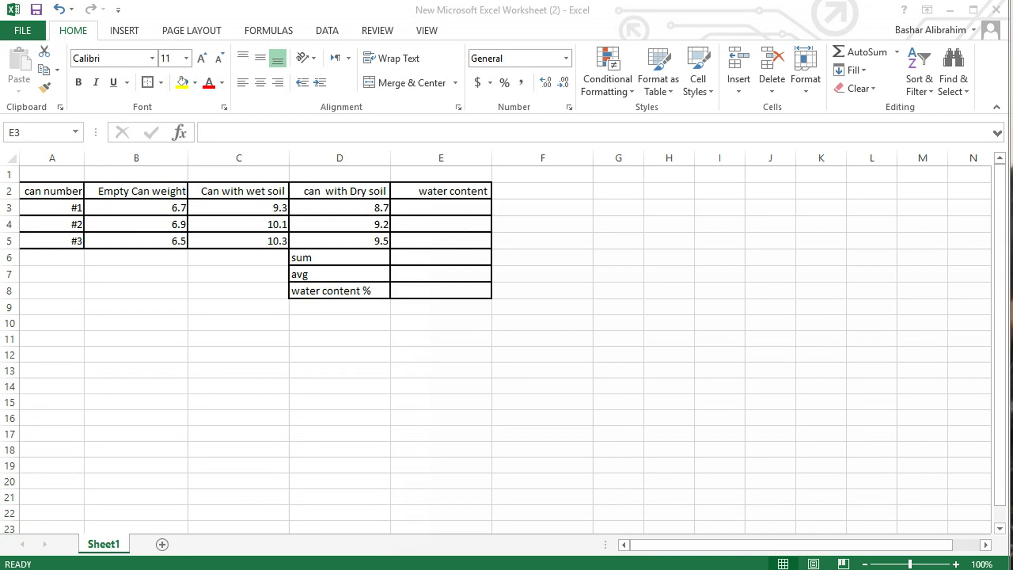
# Step: After checking the formula picture, begin E3's water content formula as =(C3-D3)/
pyautogui.hotkey('alt', 'Tab')
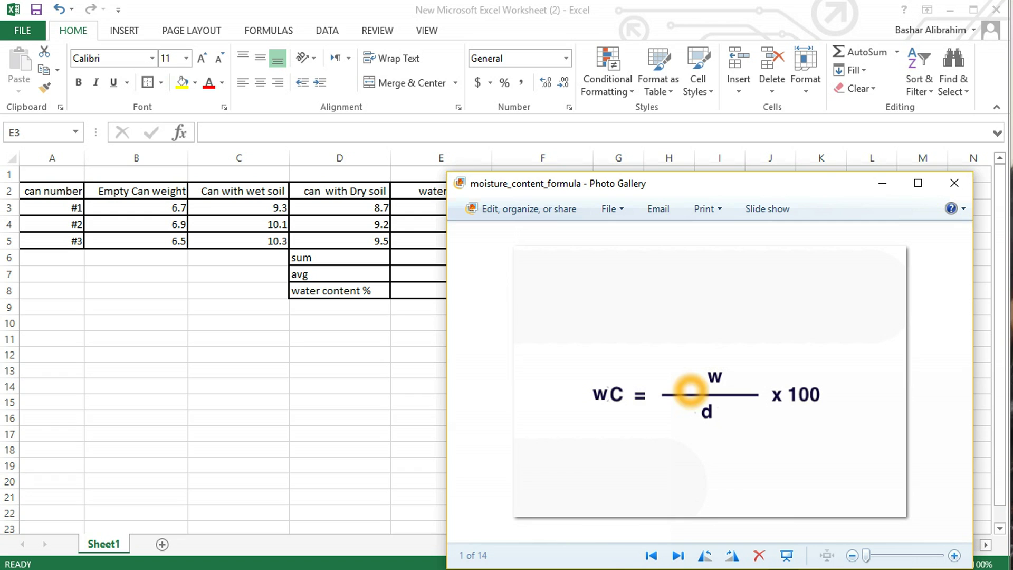
pyautogui.click(954, 183)
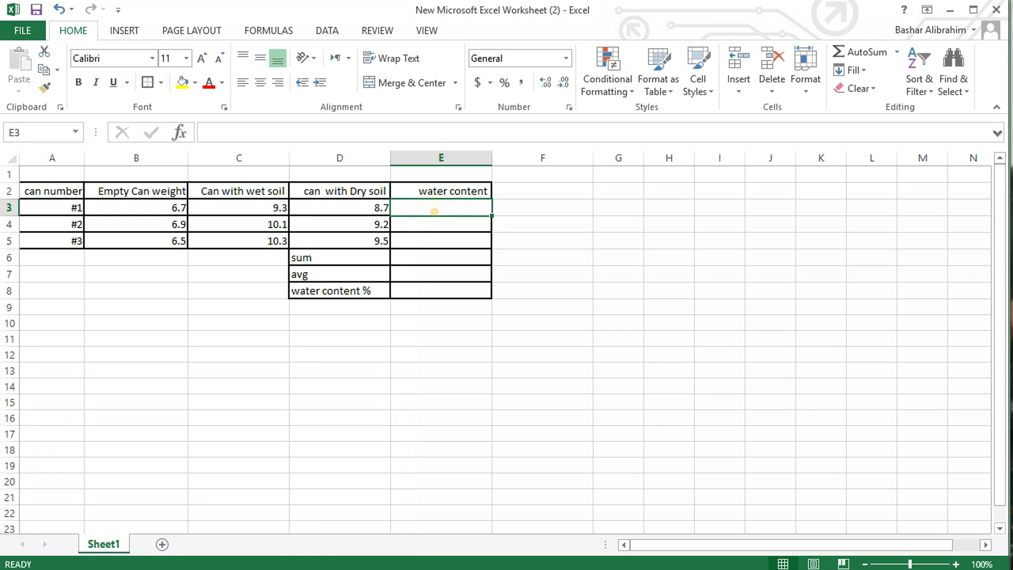
pyautogui.write('=')
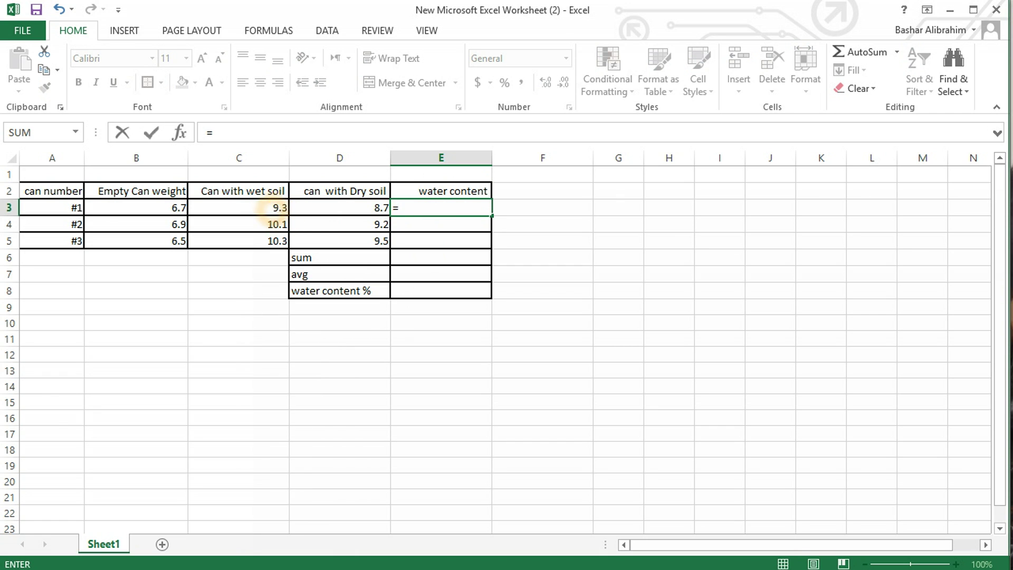
pyautogui.click(266, 211)
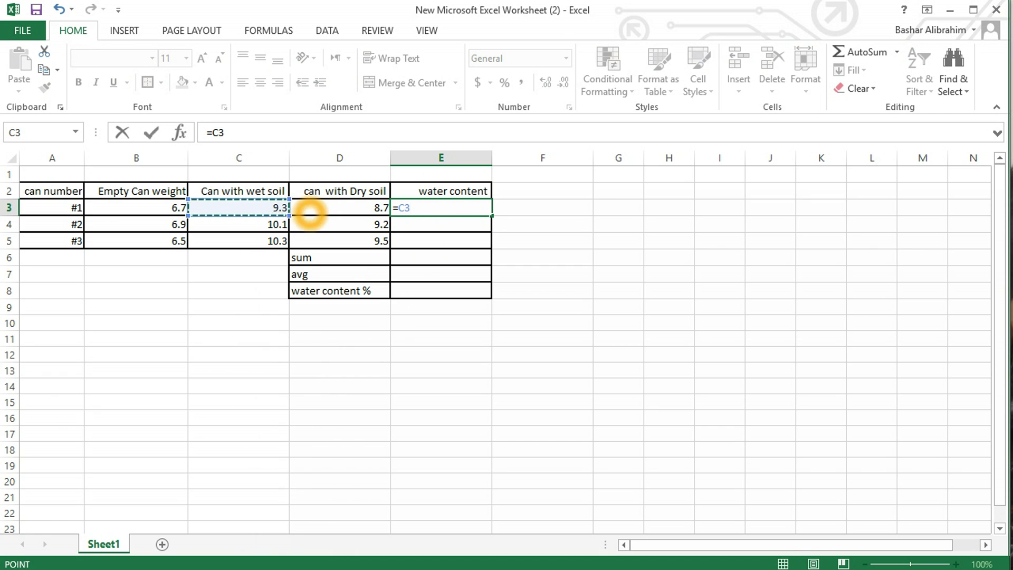
pyautogui.write('-')
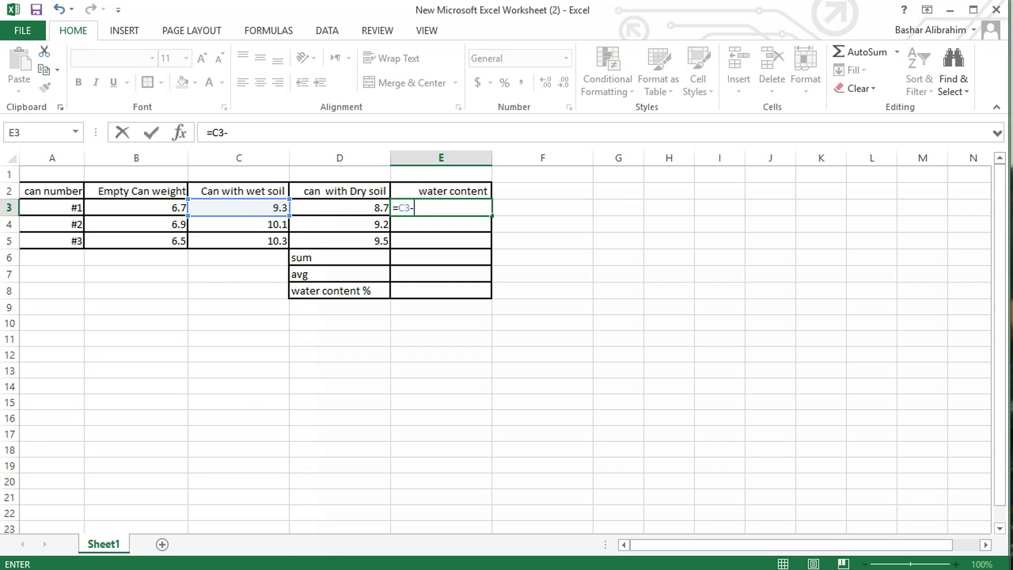
pyautogui.click(339, 207)
pyautogui.click(211, 133)
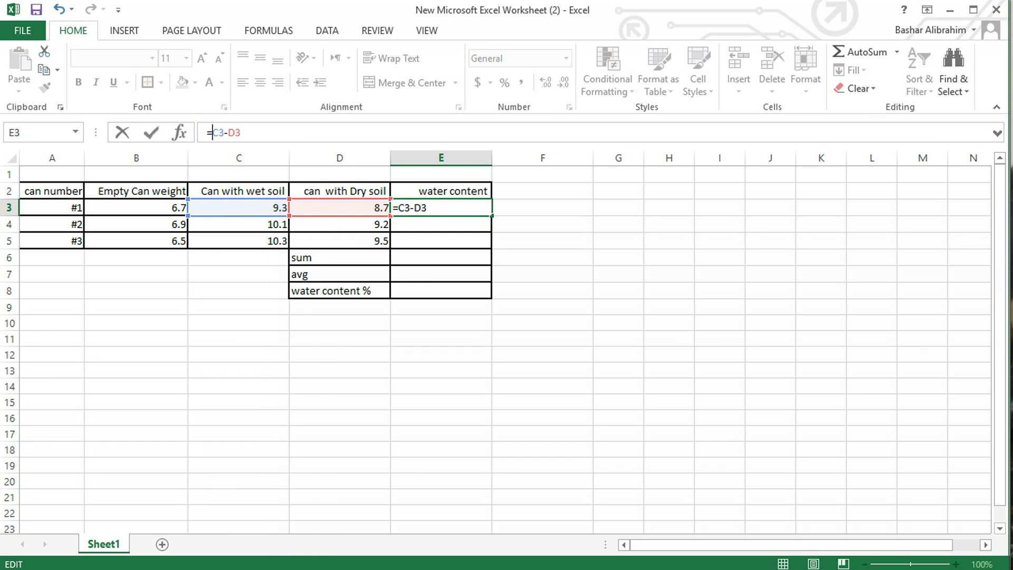
pyautogui.write('(')
pyautogui.click(244, 133)
pyautogui.write(')')
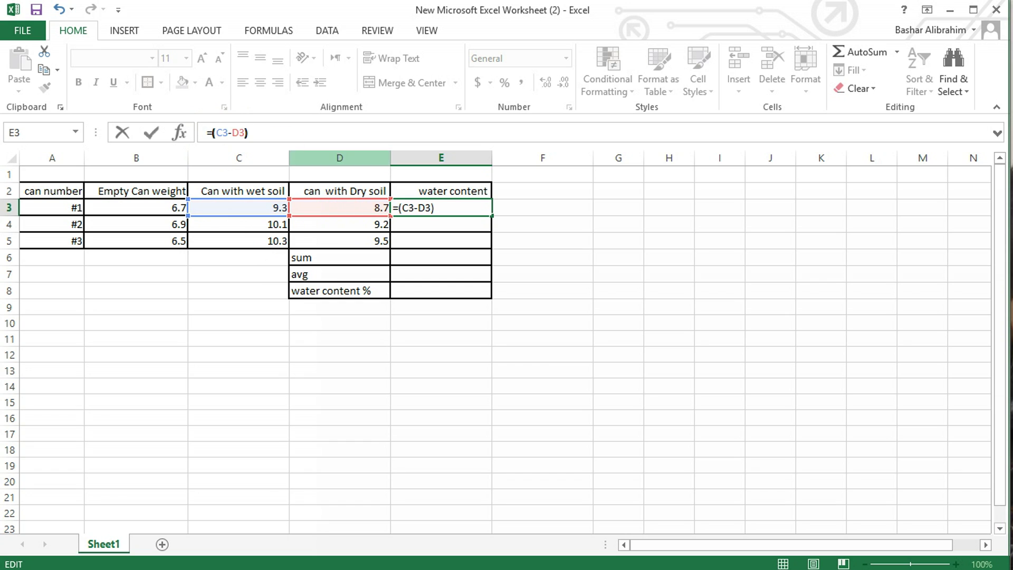
pyautogui.write('/')
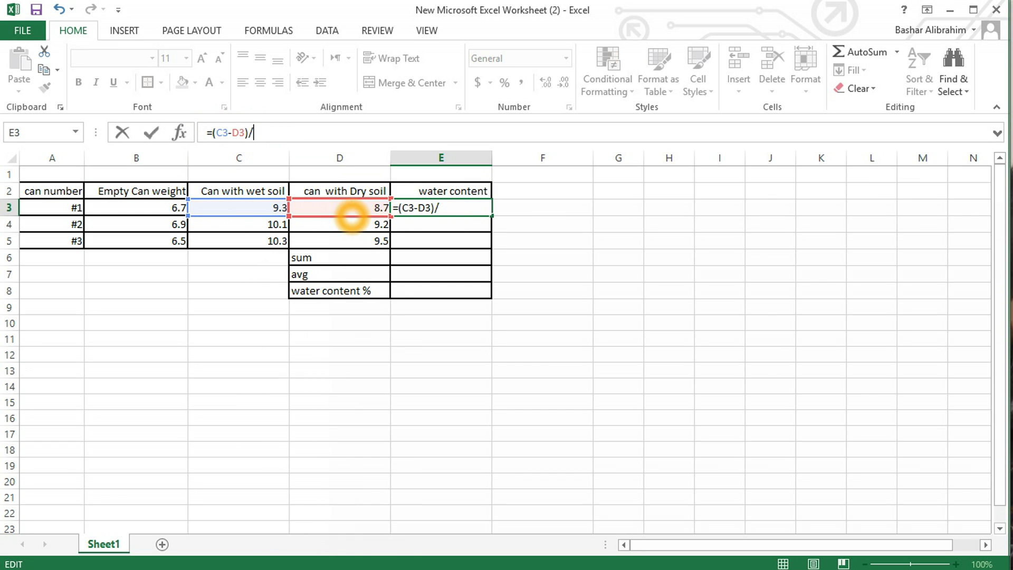
# Step: Complete E3 as =(C3-D3)/(D3-B3) and commit it, giving 0.3
pyautogui.click(352, 210)
pyautogui.write('-')
pyautogui.click(161, 210)
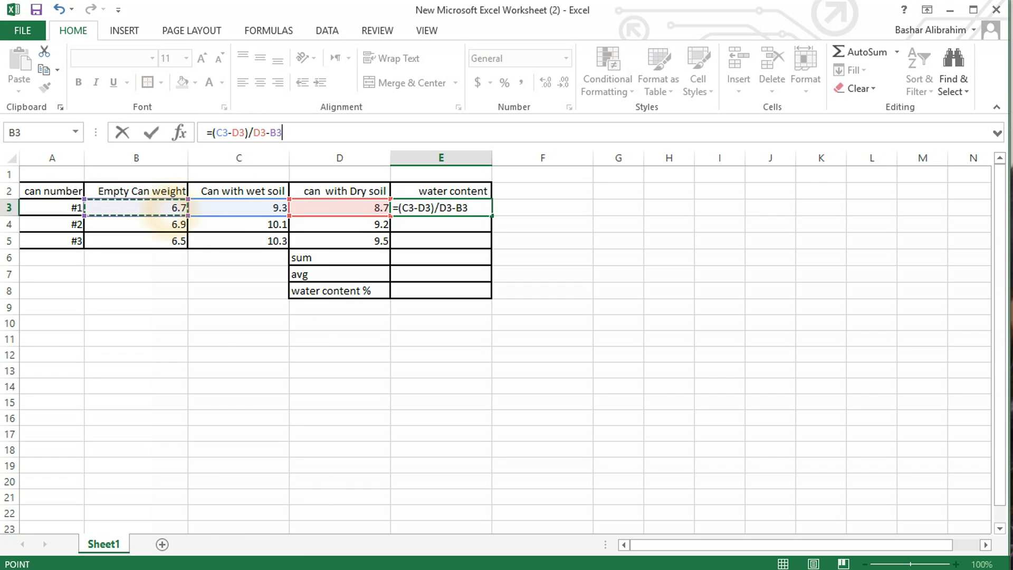
pyautogui.click(252, 133)
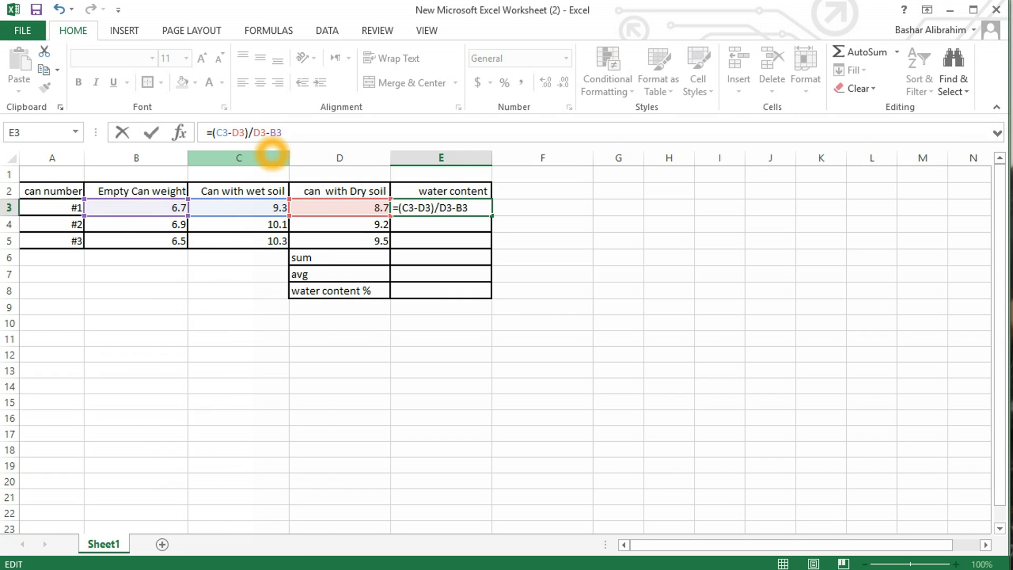
pyautogui.click(284, 133)
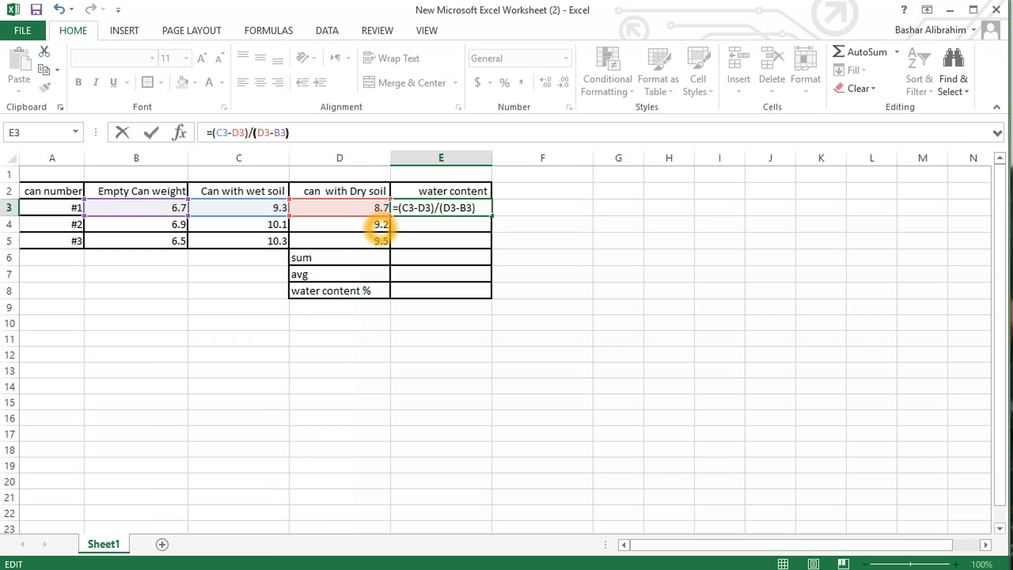
pyautogui.hotkey('ctrl', 'Return')
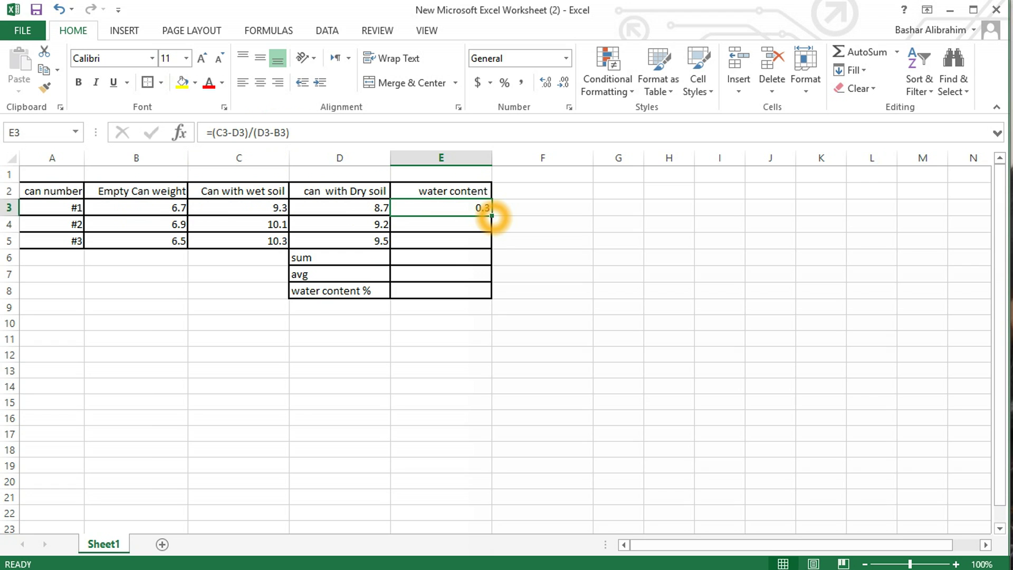
# Step: Fill the ratio formula down to E5 and verify 0.391304348 and 0.266666667
pyautogui.moveTo(491, 216); pyautogui.dragTo(488, 246)
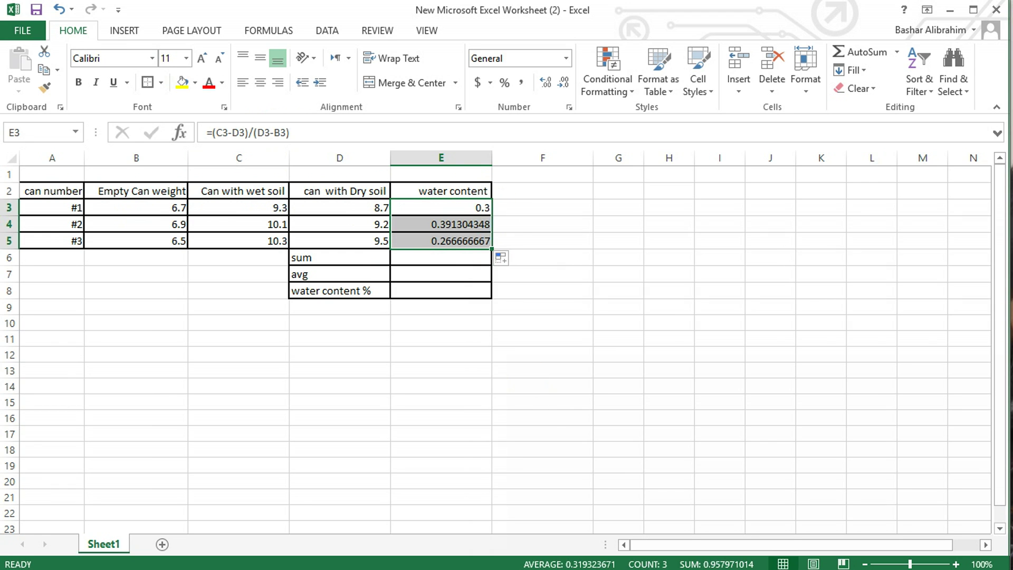
pyautogui.click(436, 258)
pyautogui.click(436, 241)
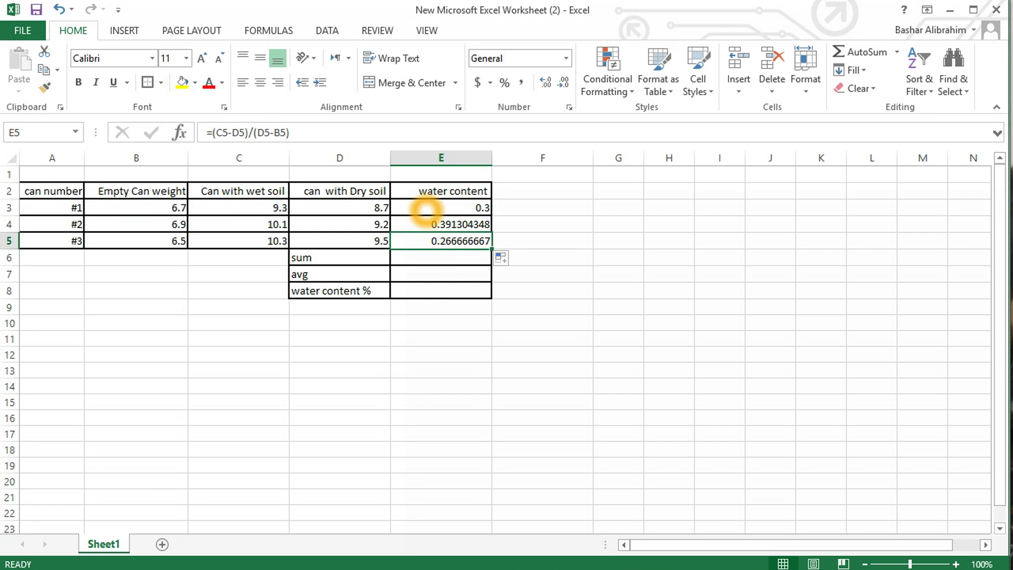
pyautogui.click(425, 207)
pyautogui.click(428, 224)
pyautogui.click(427, 240)
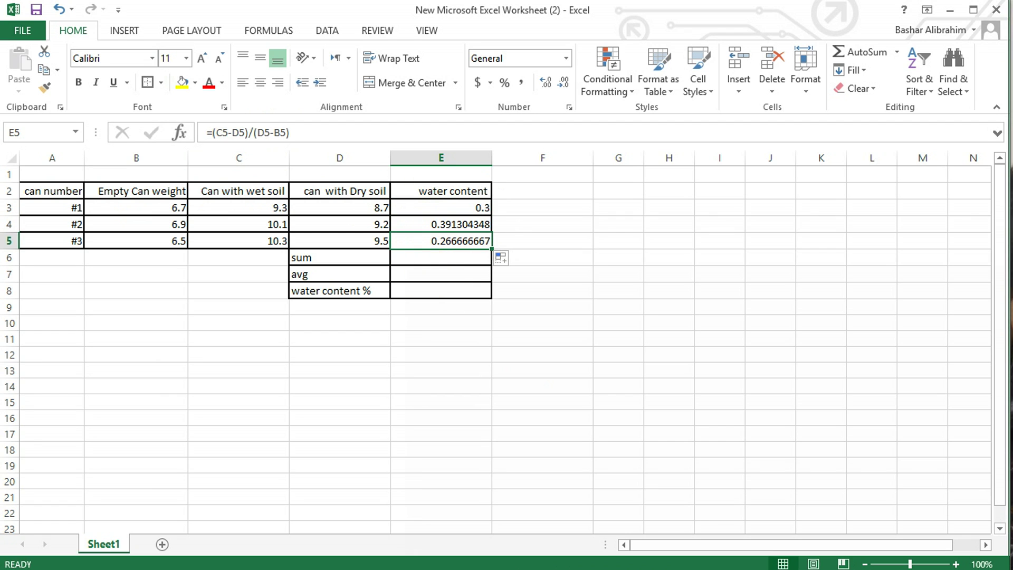
pyautogui.click(426, 258)
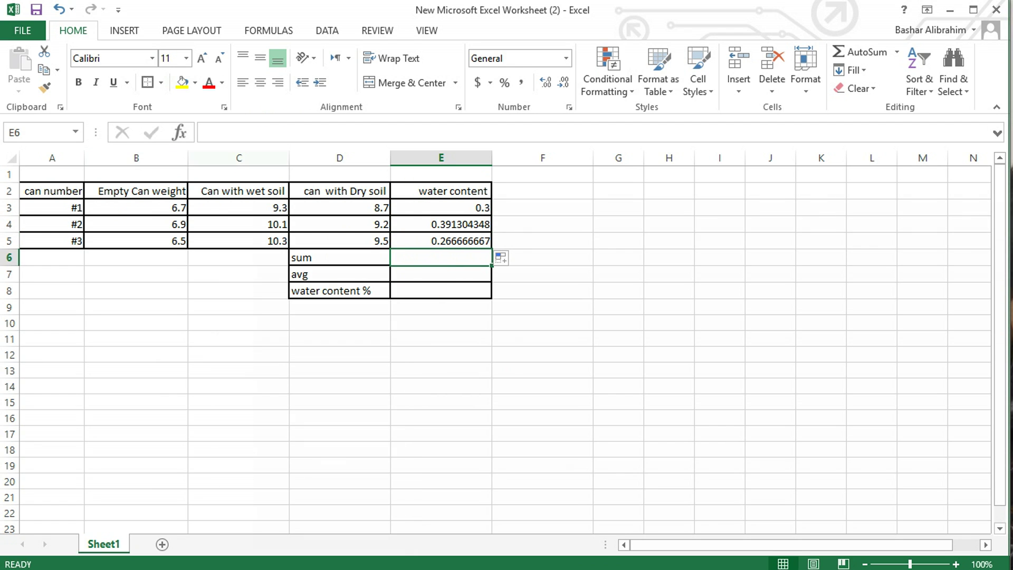
# Step: Enter =SUM(E3:E5) in E6, giving 0.957971014
pyautogui.write('=sum')
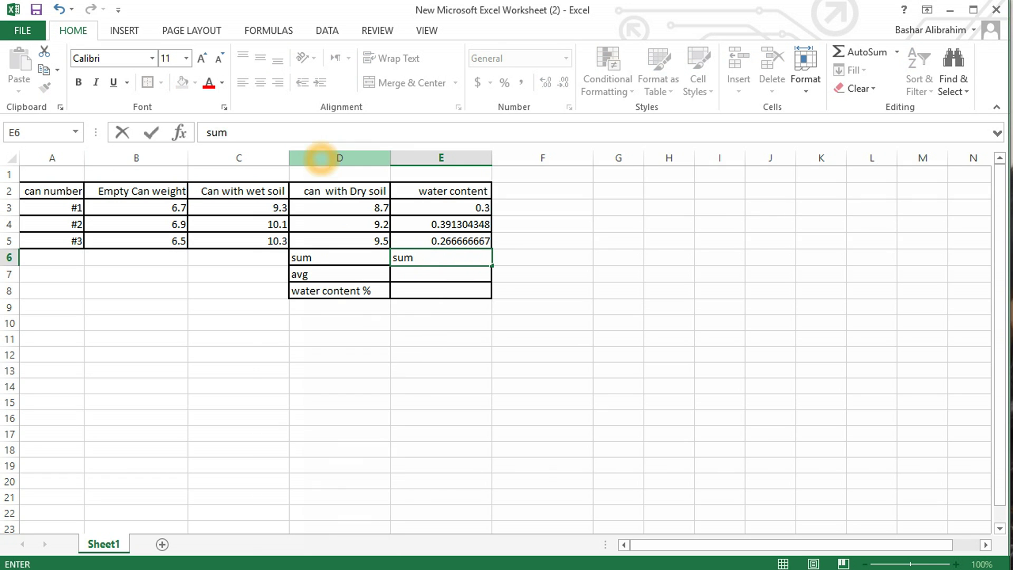
pyautogui.click(432, 262)
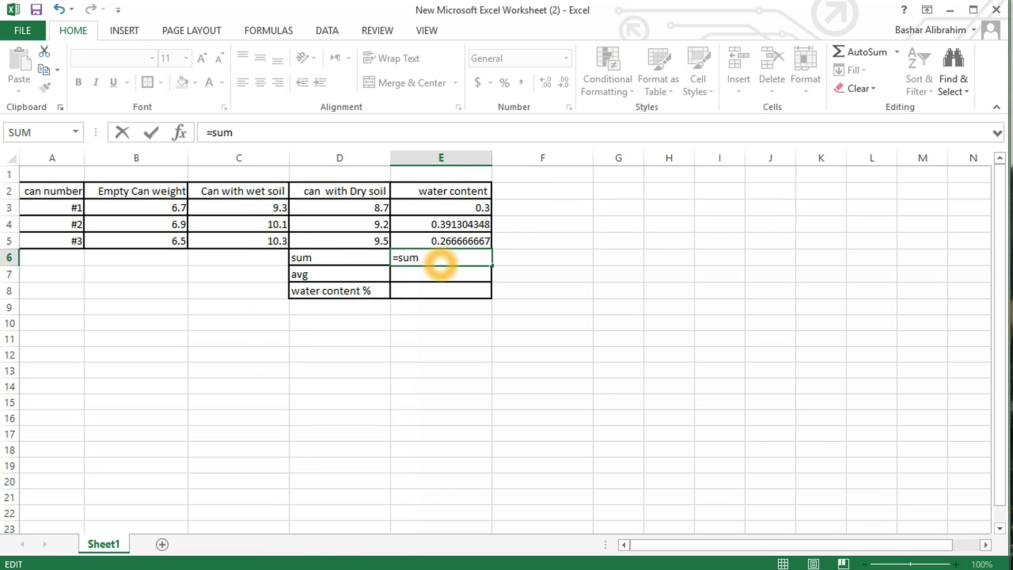
pyautogui.write('(')
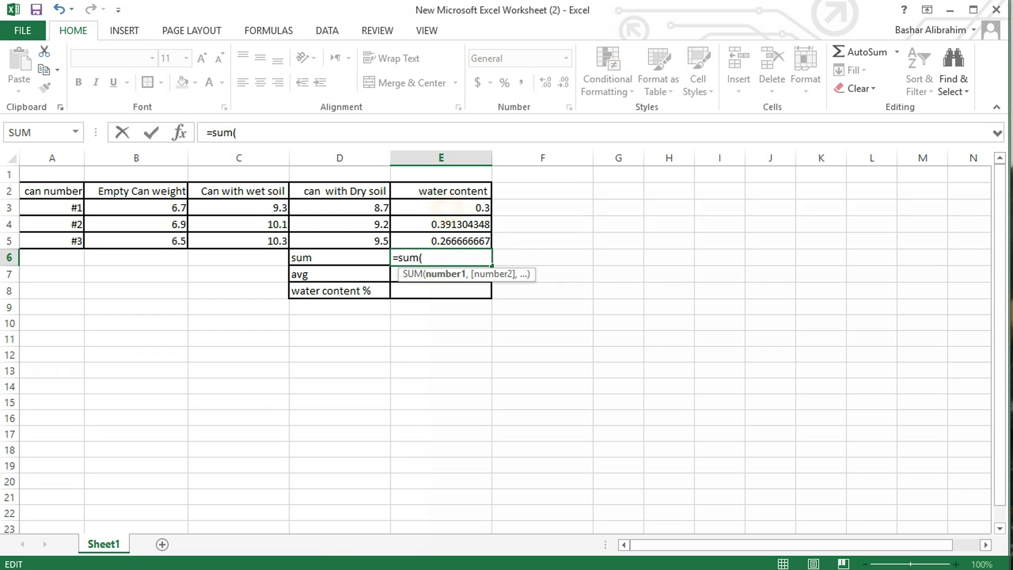
pyautogui.click(446, 208)
pyautogui.moveTo(446, 208); pyautogui.dragTo(442, 242)
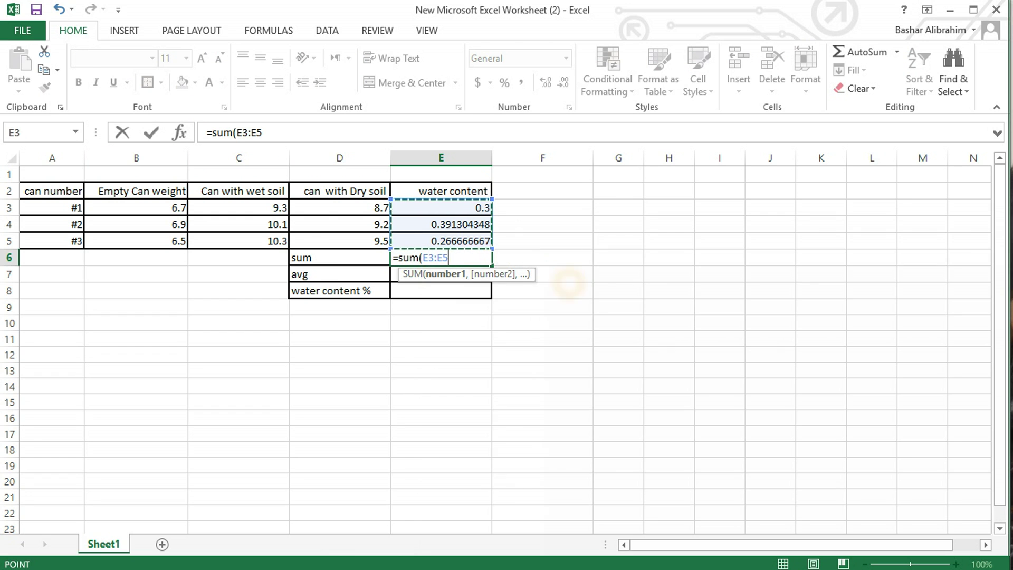
pyautogui.press('Return')
# Step: Enter =E6/3 in E7 for the average ratio 0.319323671
pyautogui.write('=')
pyautogui.click(455, 258)
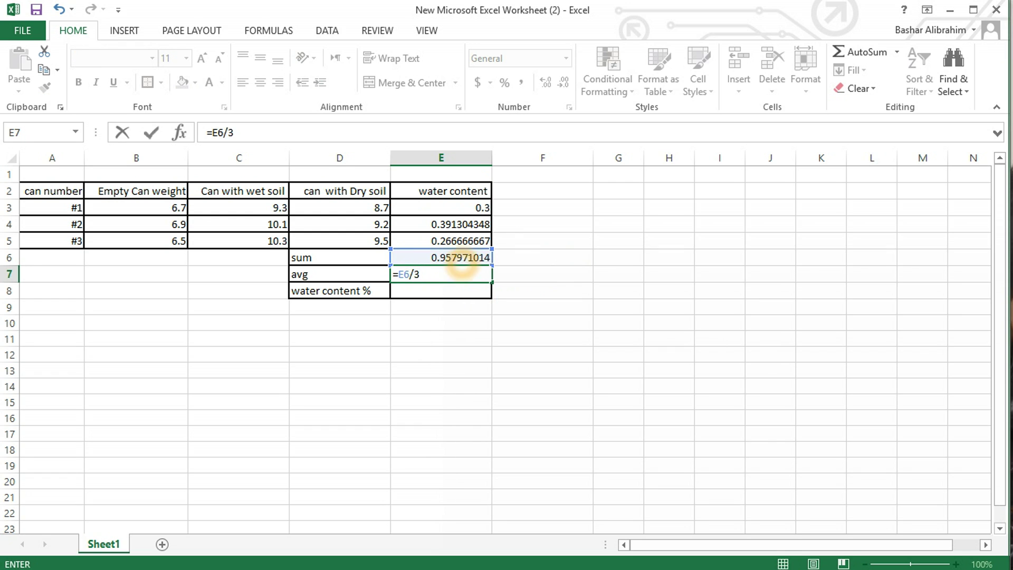
pyautogui.press('Return')
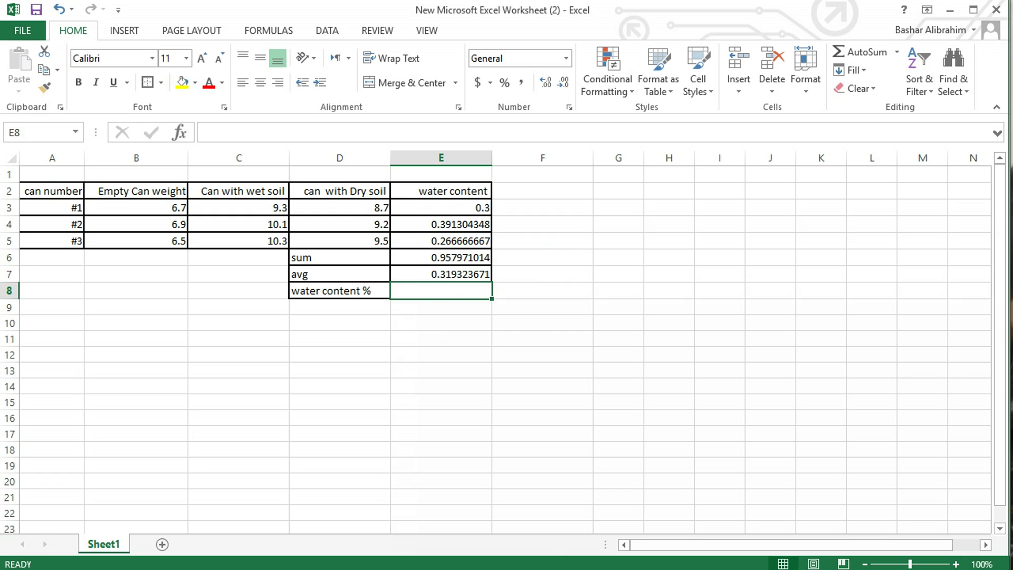
# Step: Enter =E7*100 in E8 as the water content percentage
pyautogui.write('=')
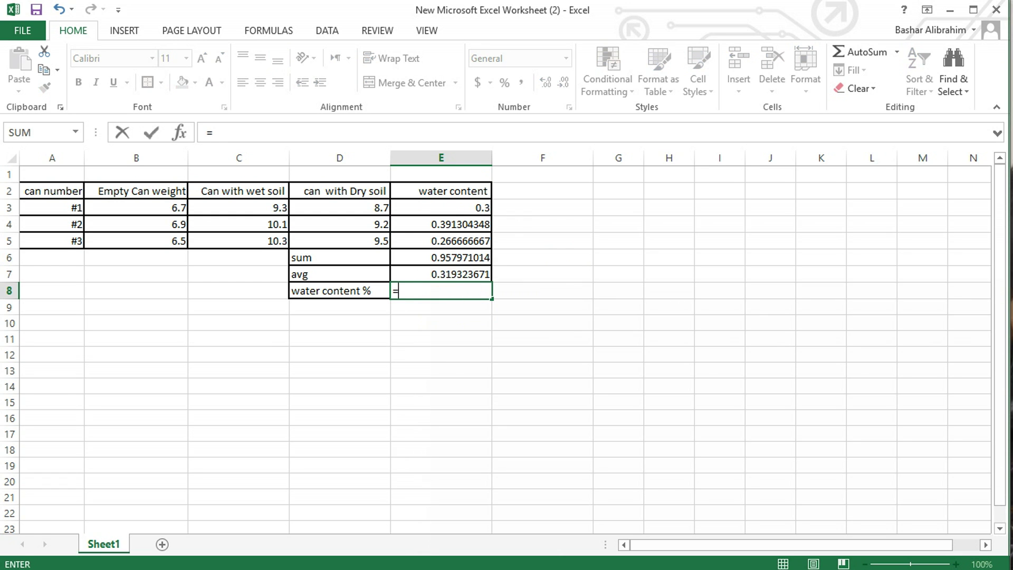
pyautogui.click(444, 274)
pyautogui.click(256, 133)
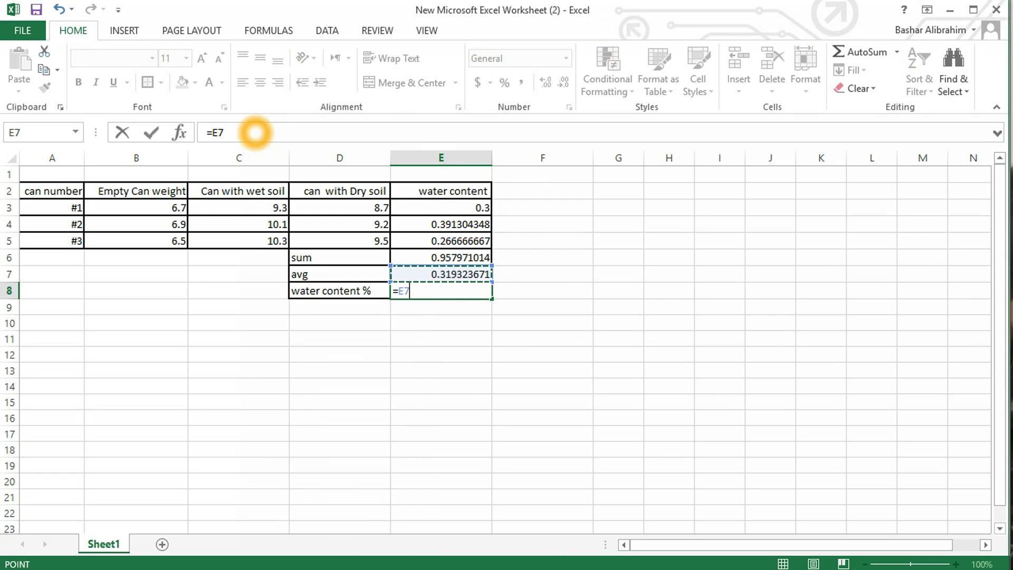
pyautogui.write('*100')
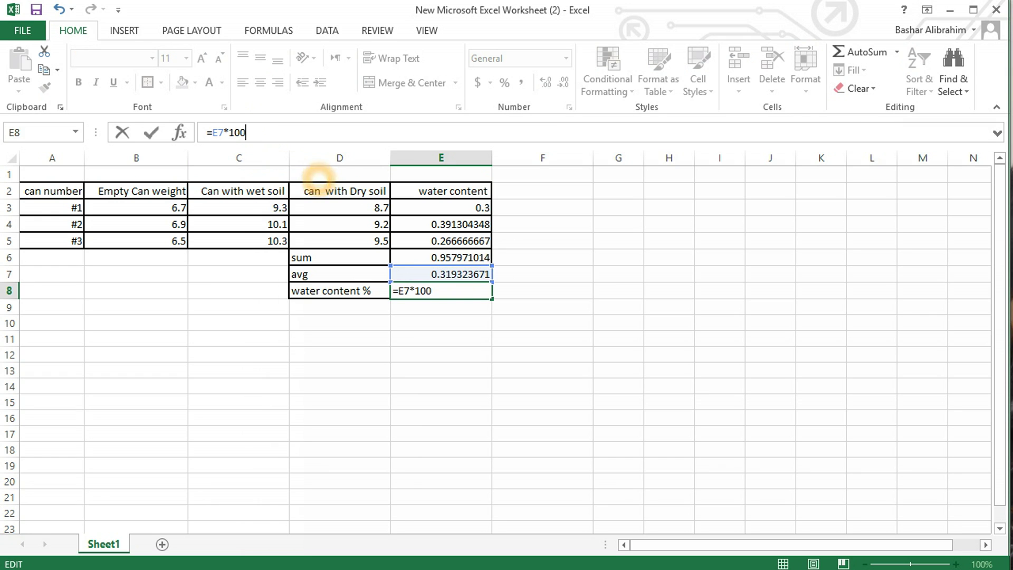
pyautogui.press('Return')
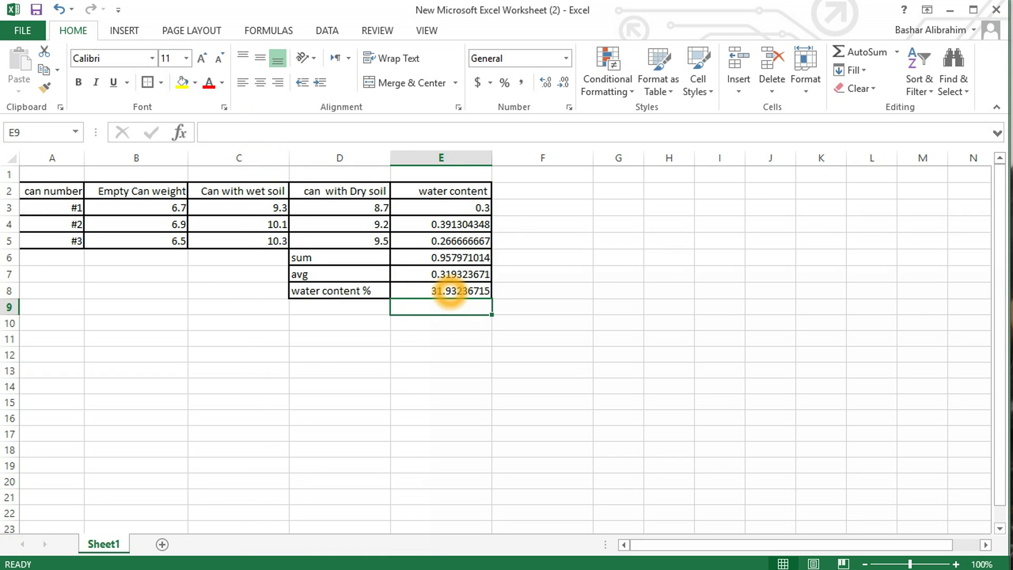
# Step: Change E8 to =ROUND(E7*100,3), showing 31.932
pyautogui.click(452, 293)
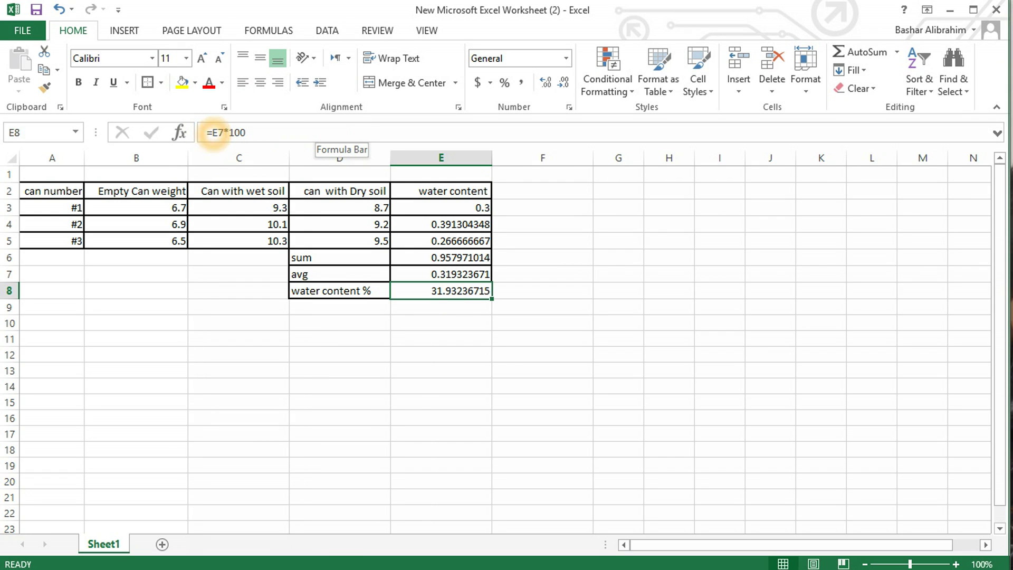
pyautogui.click(210, 132)
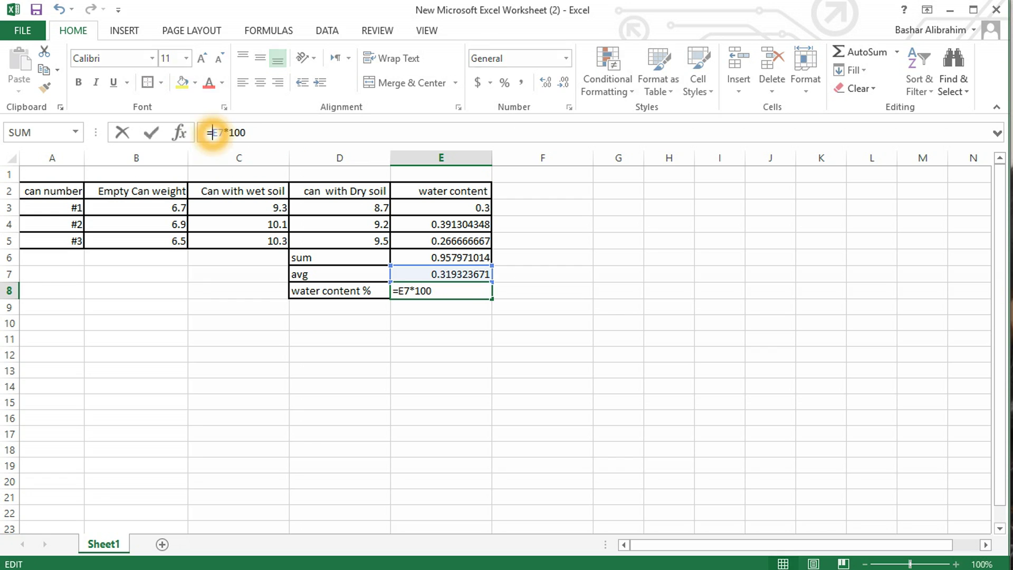
pyautogui.click(282, 207)
pyautogui.write('roun')
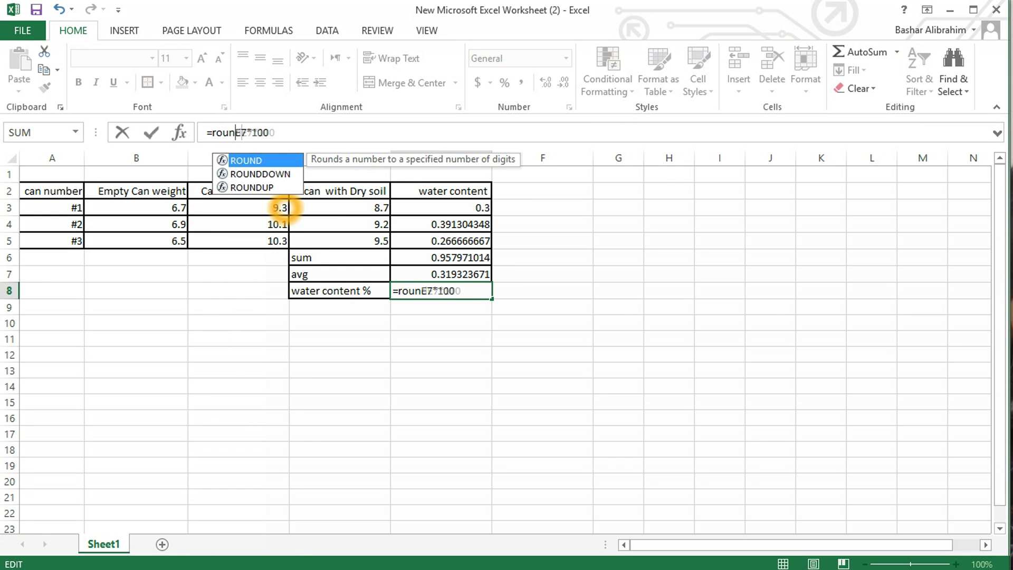
pyautogui.write('d(')
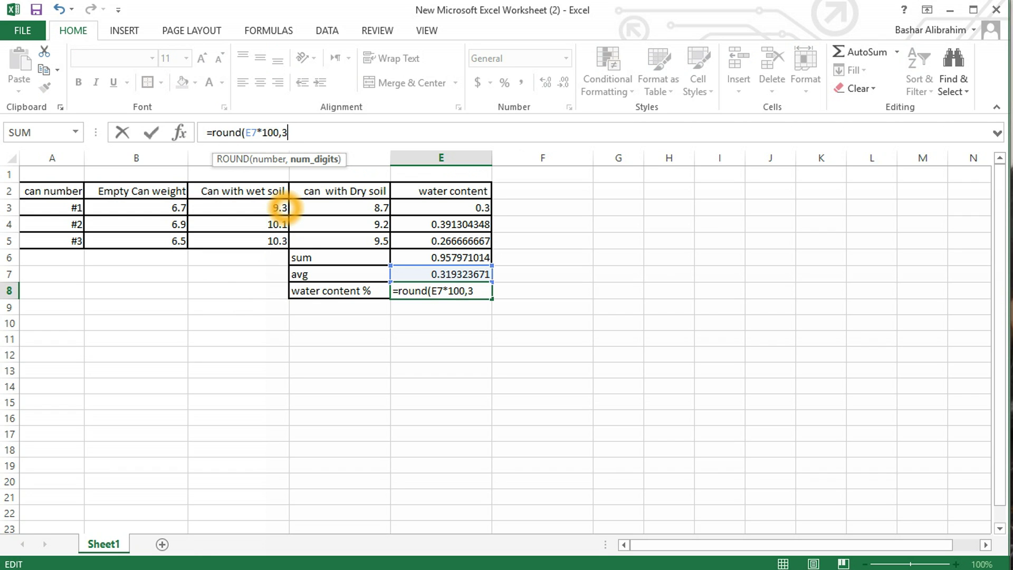
pyautogui.press('Return')
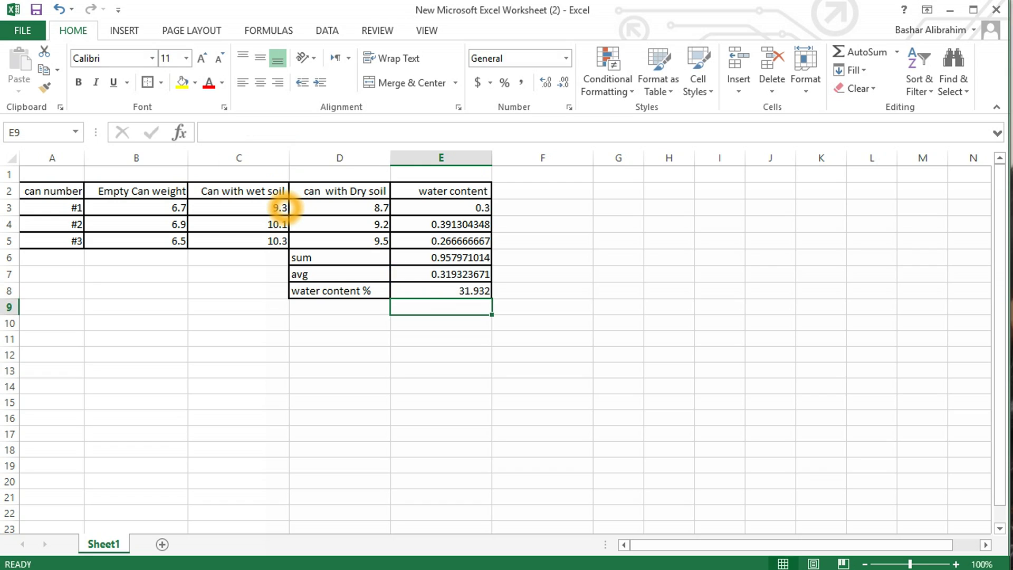